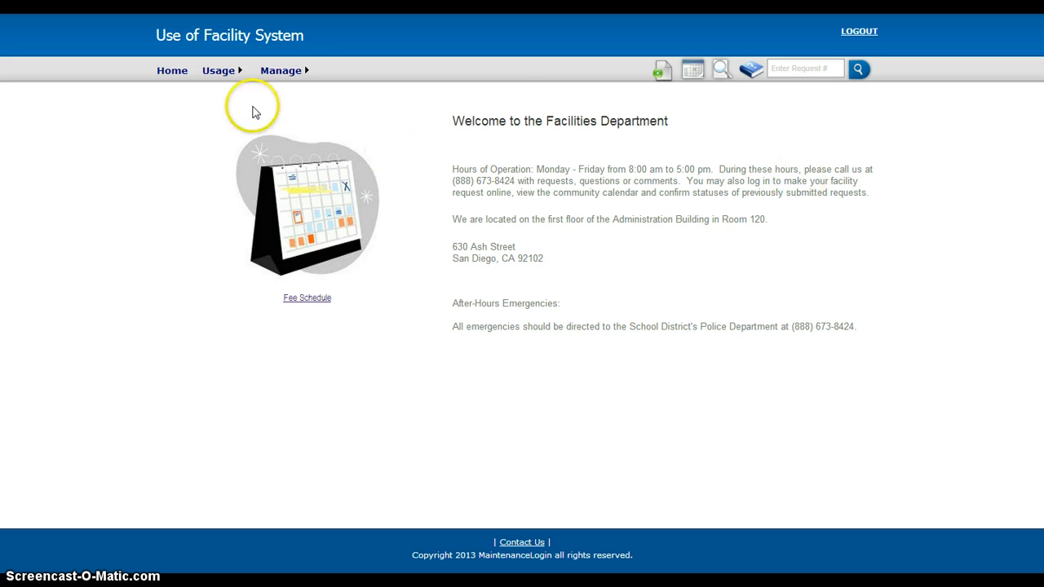
# - Start a new facility use request and enter "youth reading club" as the group description
pyautogui.moveTo(281, 82)
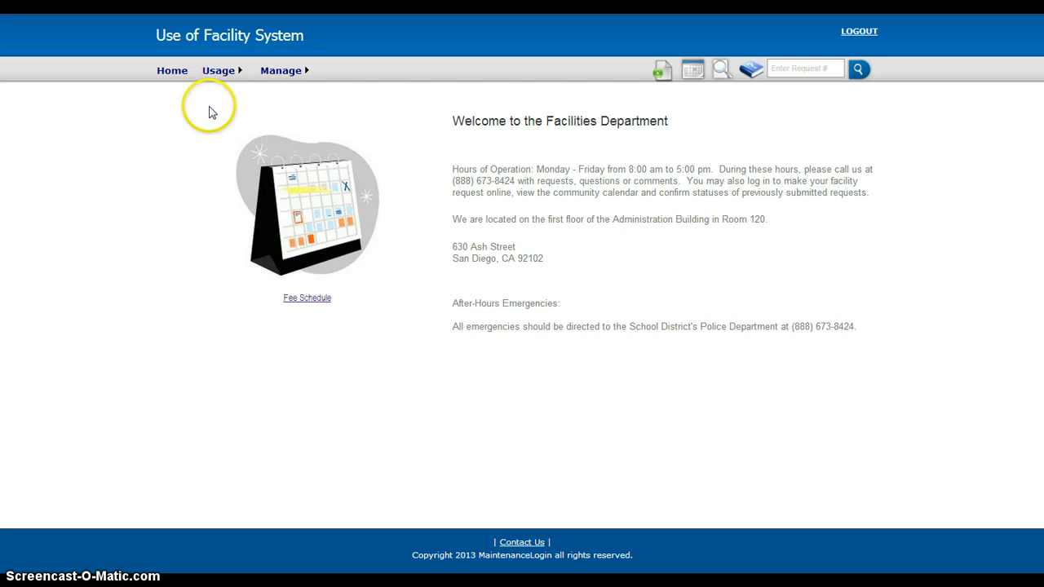
pyautogui.moveTo(219, 68)
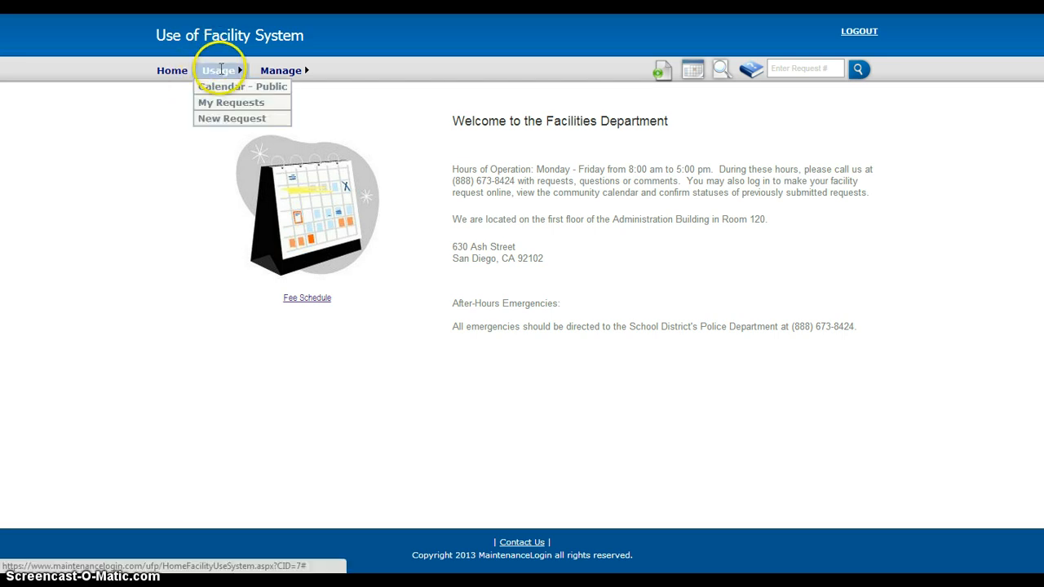
pyautogui.click(228, 119)
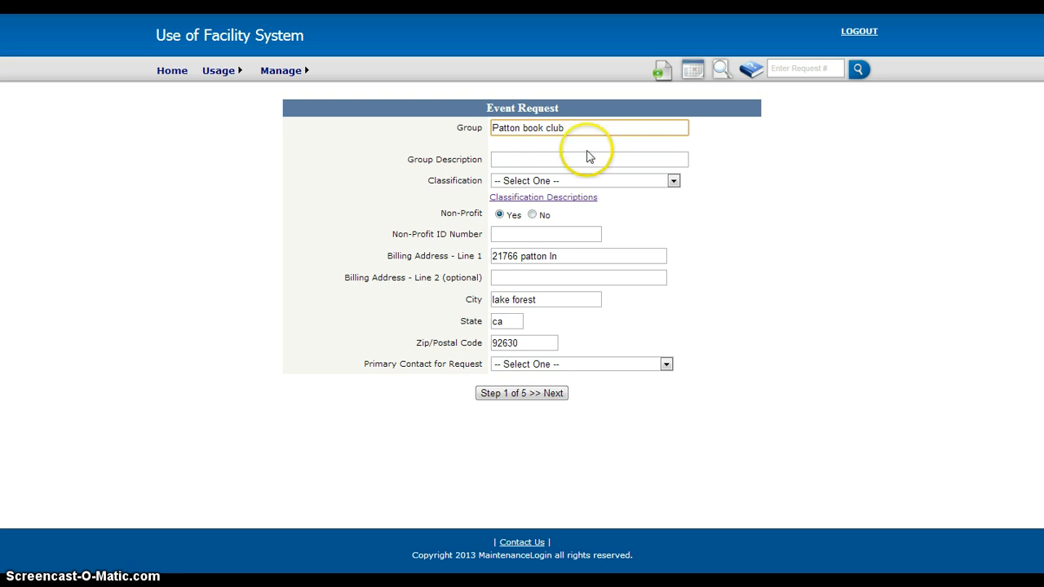
pyautogui.click(551, 159)
pyautogui.write('y')
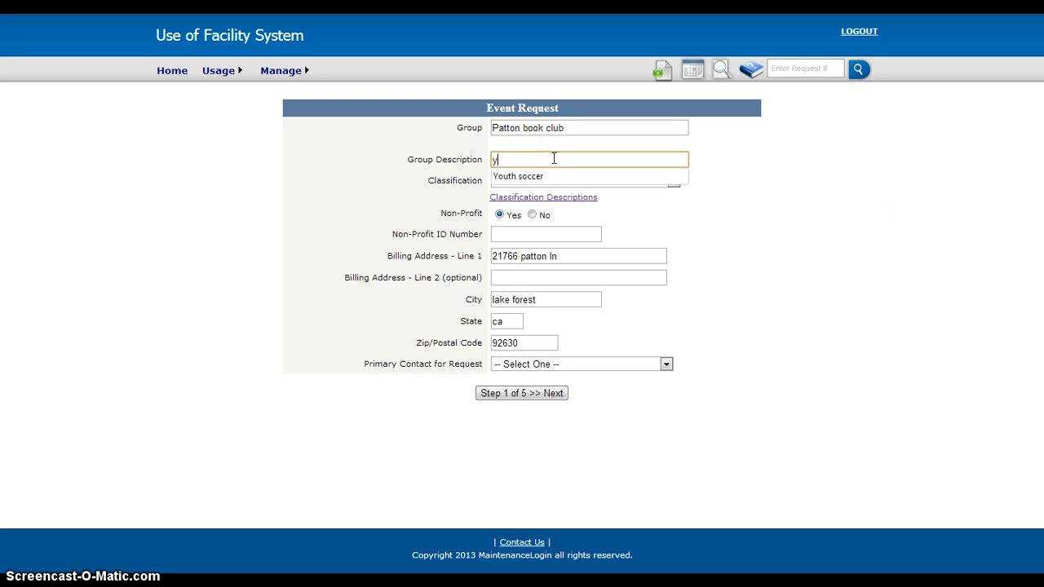
pyautogui.write('outh reading club')
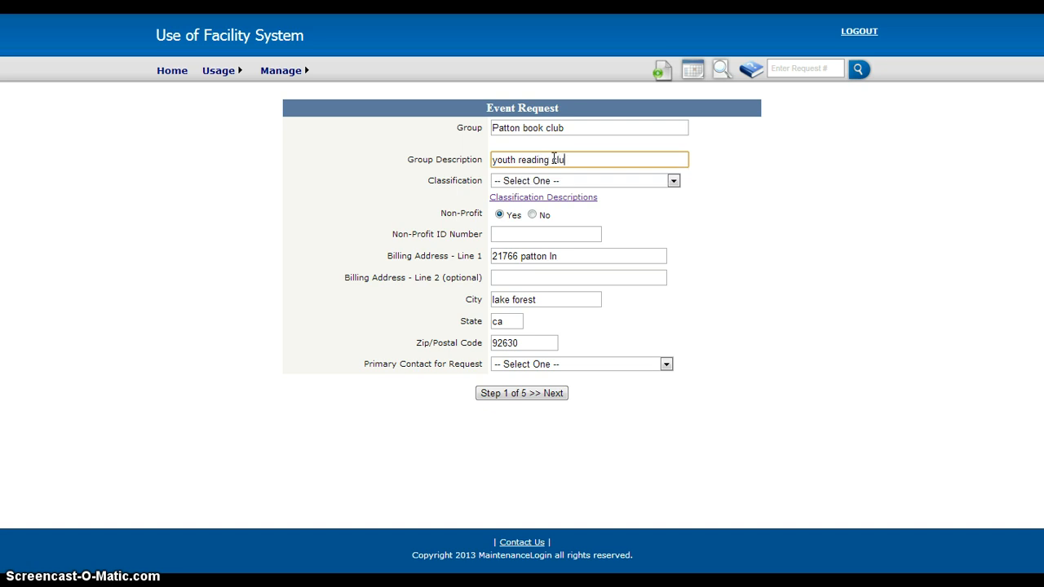
# - Classify the group as Class II - Community Based NotForProfit and check the classification descriptions
pyautogui.click(674, 183)
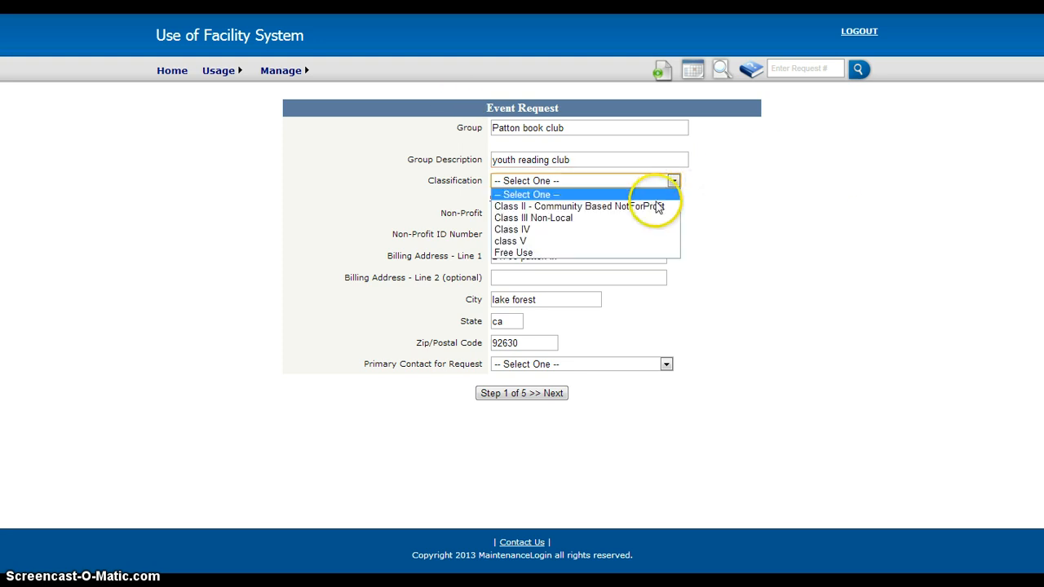
pyautogui.click(649, 208)
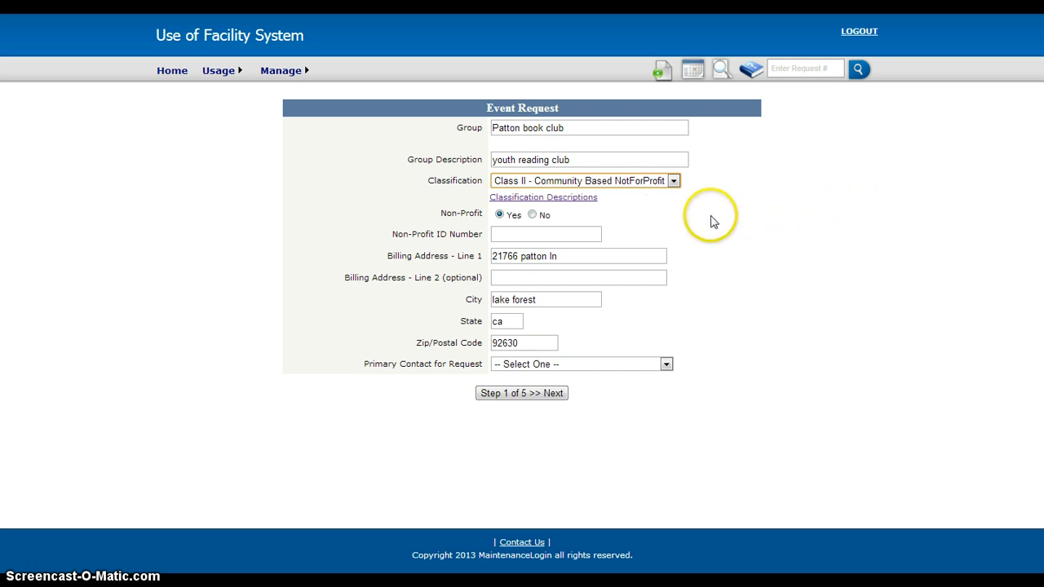
pyautogui.click(562, 201)
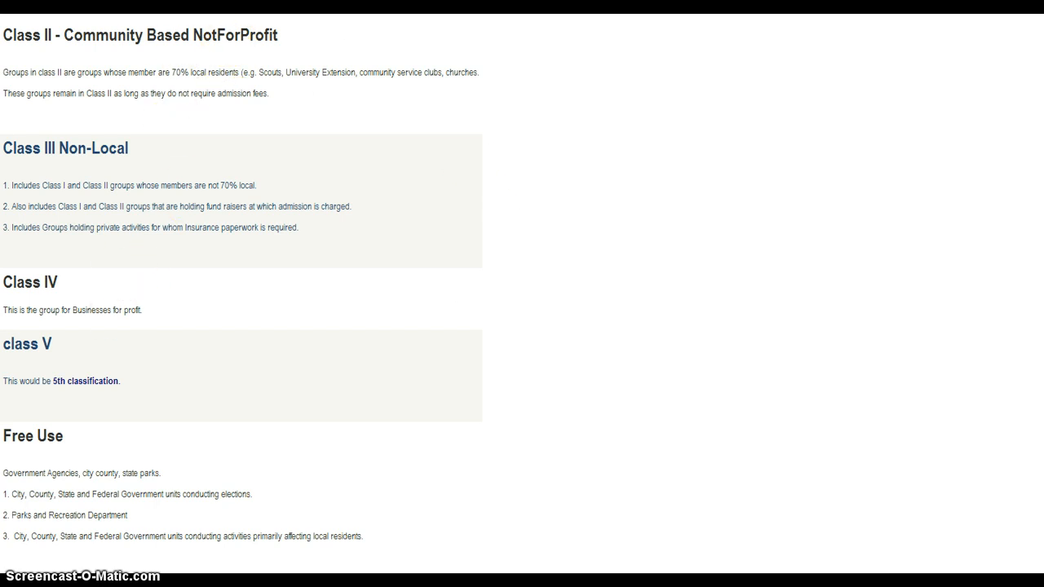
pyautogui.hotkey('ctrl', 'w')
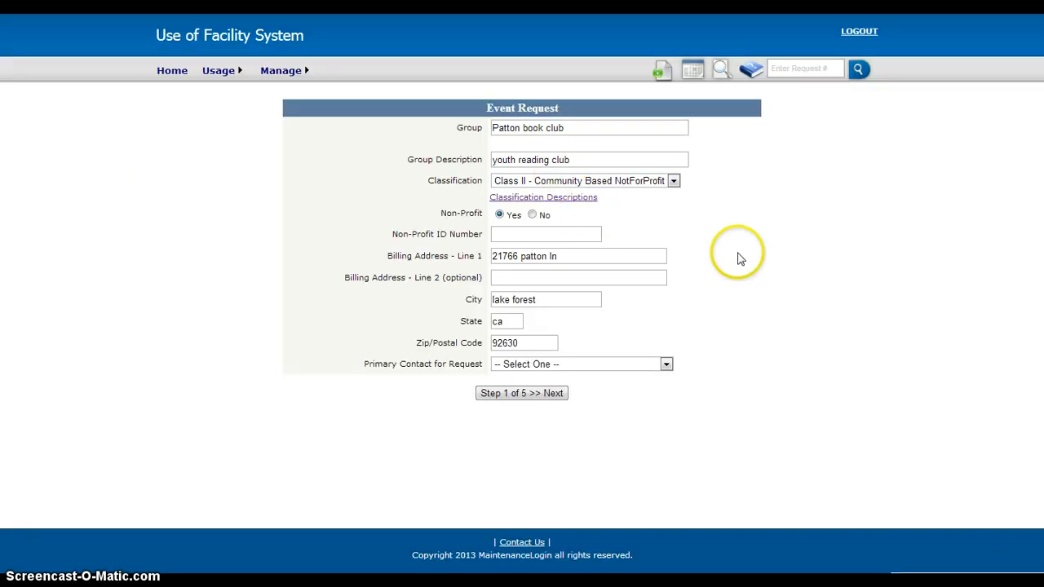
# - Enter the group's non-profit ID number, choose the listed person as primary contact, and continue to step 2 of the request
pyautogui.click(530, 234)
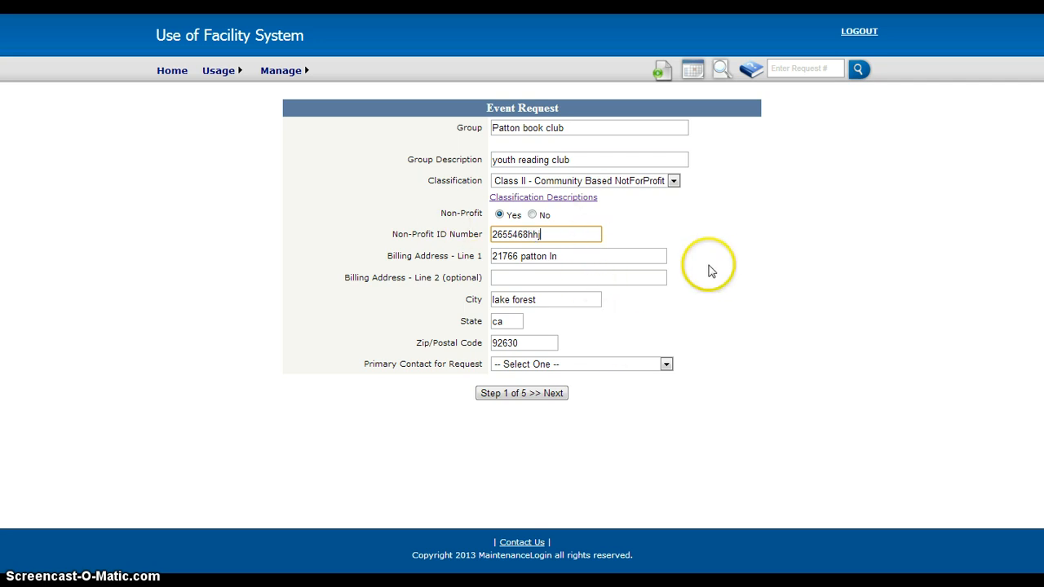
pyautogui.click(666, 366)
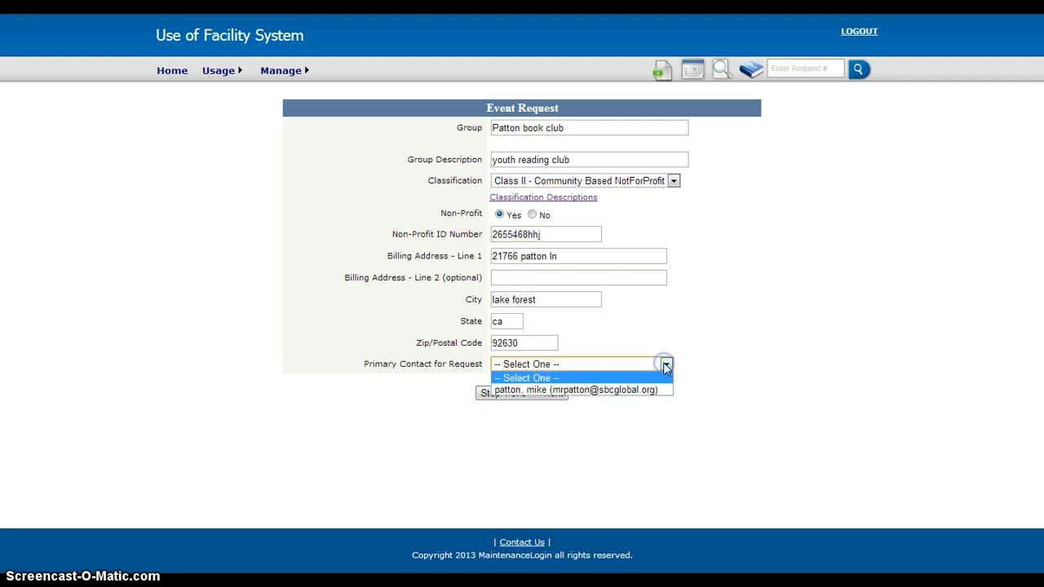
pyautogui.click(628, 390)
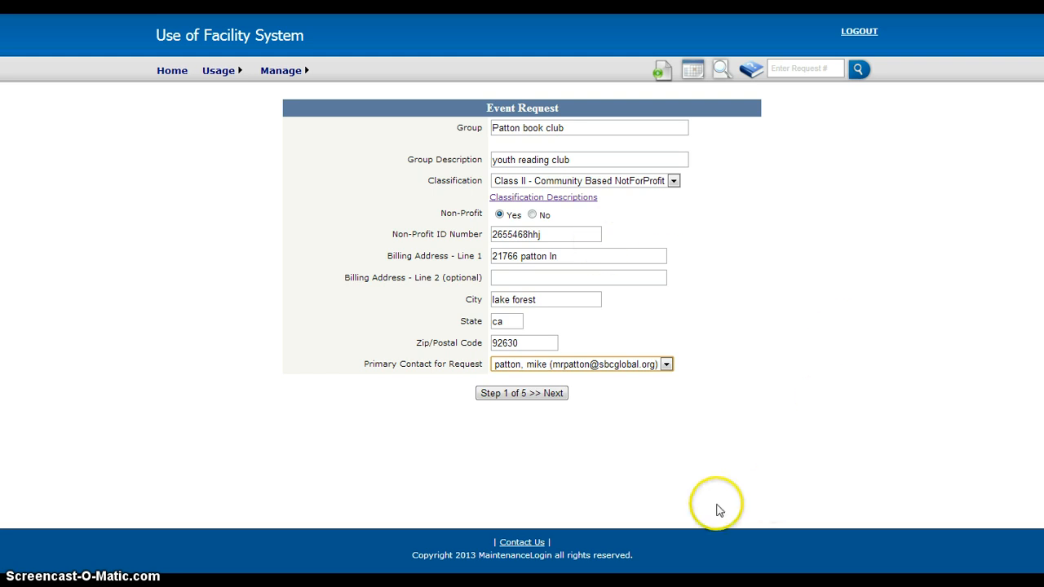
pyautogui.click(520, 394)
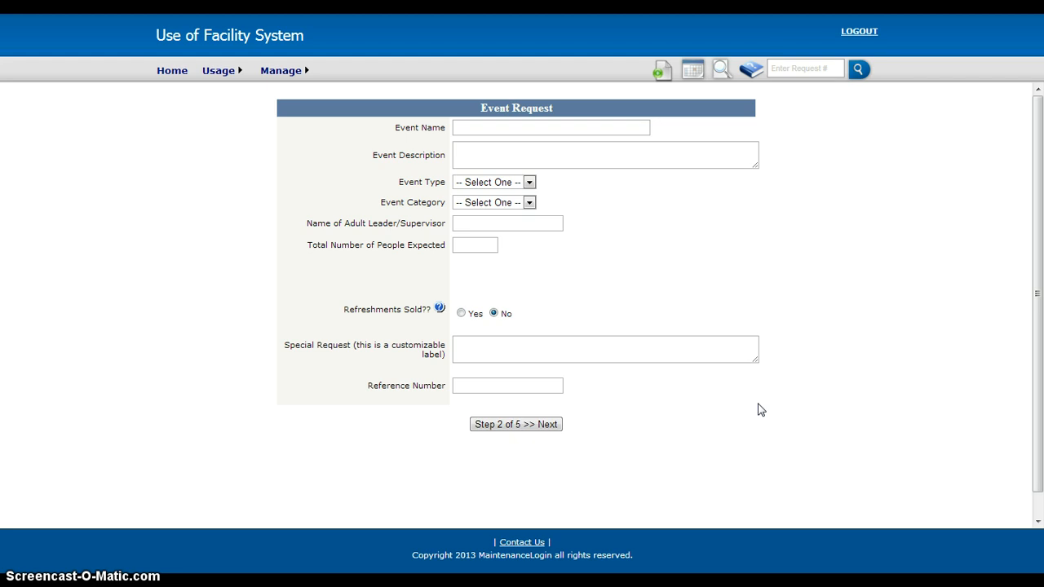
# - Name the event "book fair" and enter "youth book club" as its description
pyautogui.click(495, 127)
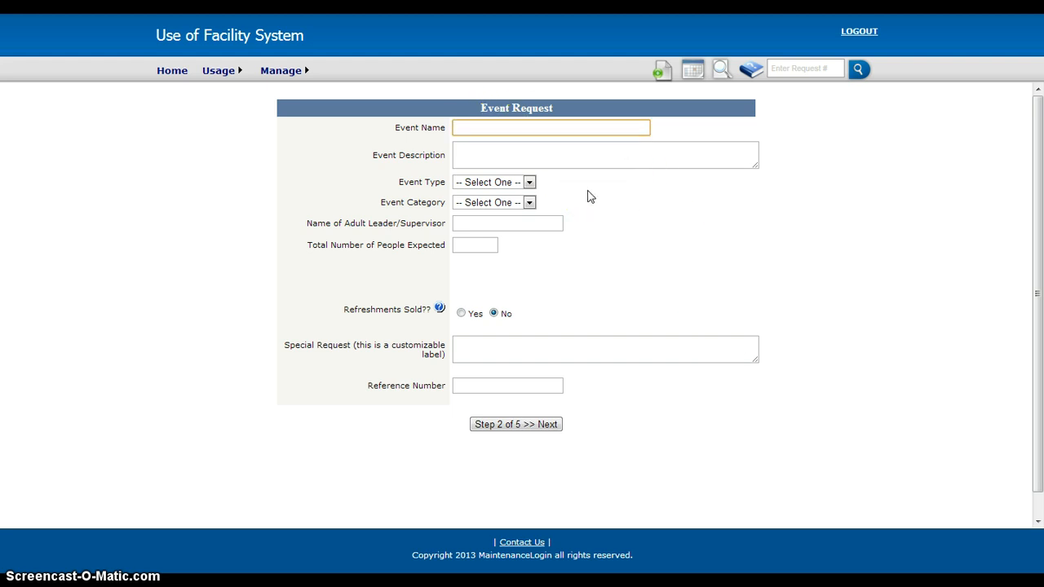
pyautogui.write('book fair')
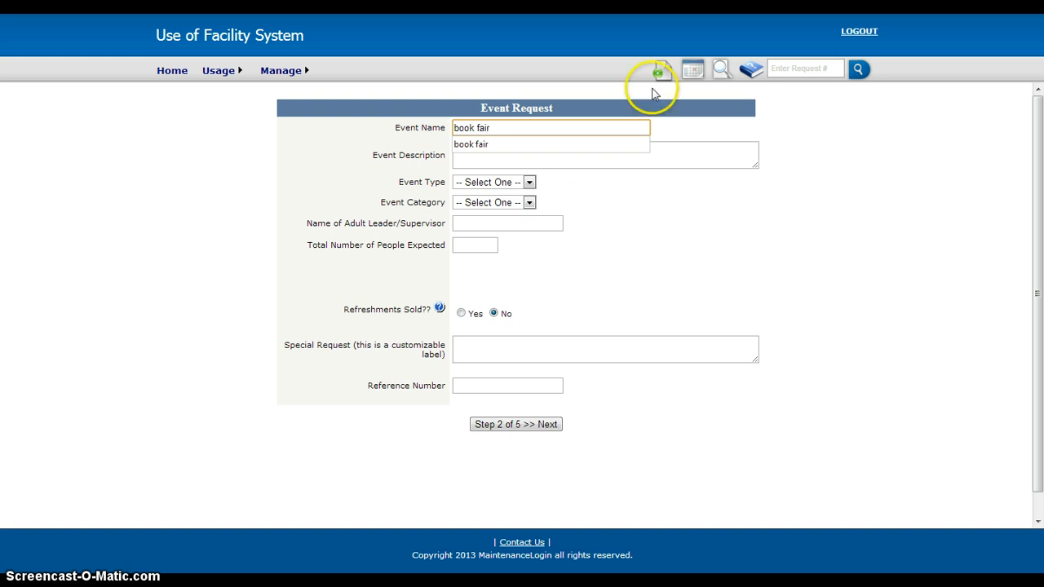
pyautogui.click(494, 157)
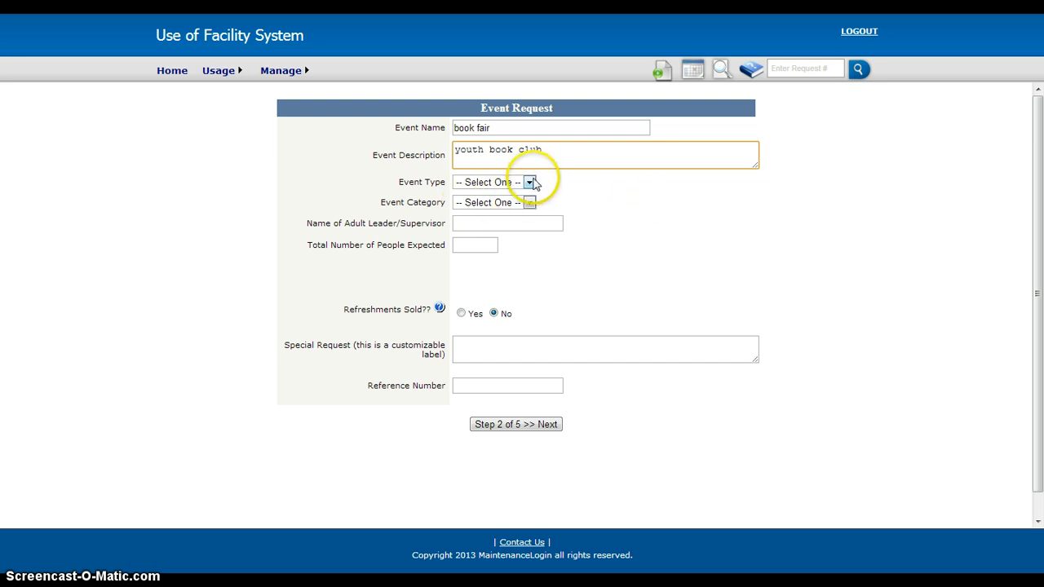
# - Set the event type to Activity and the event category to Rental
pyautogui.click(529, 183)
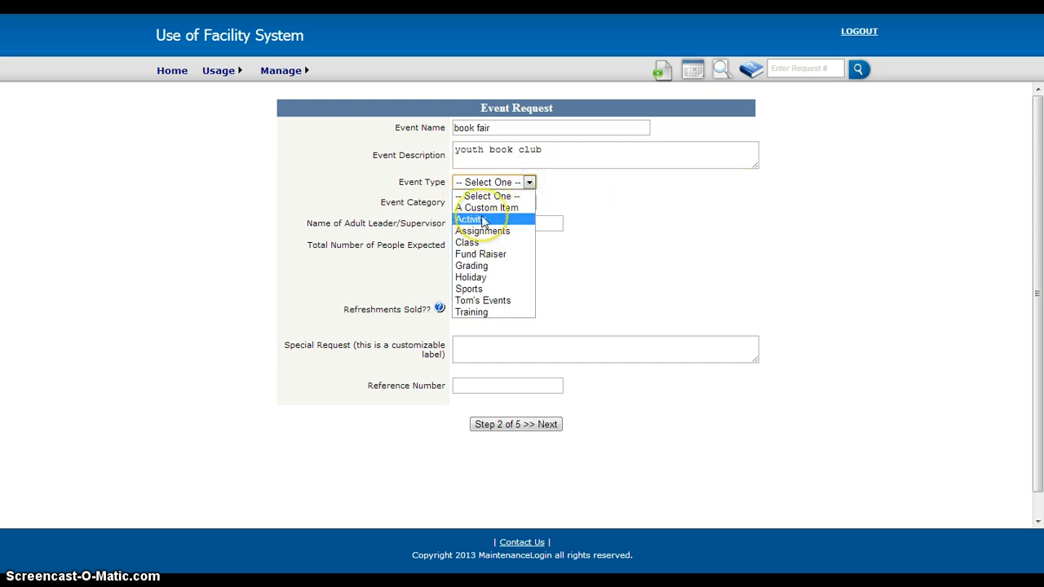
pyautogui.click(481, 221)
pyautogui.click(529, 203)
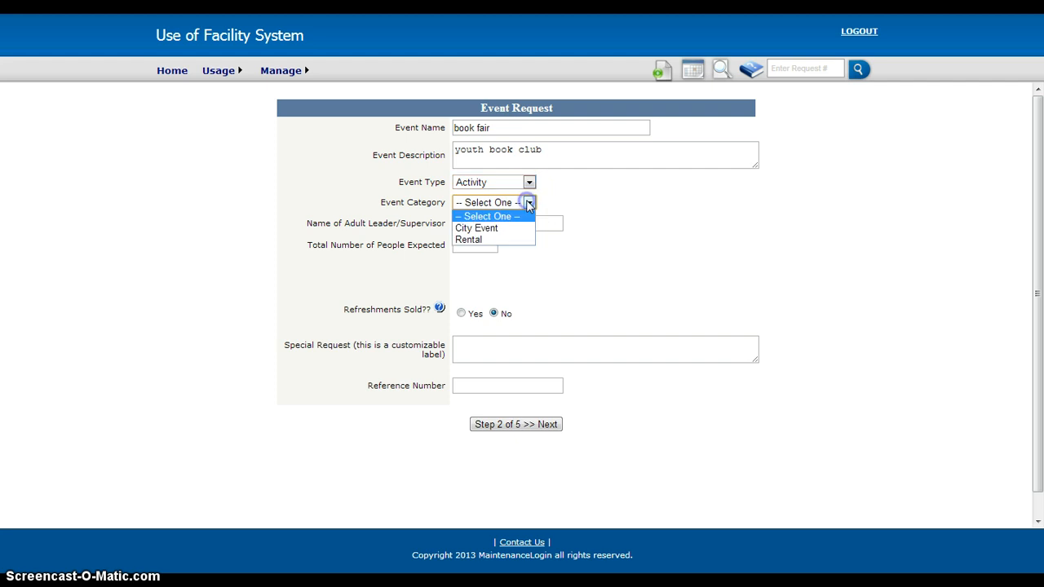
pyautogui.click(469, 239)
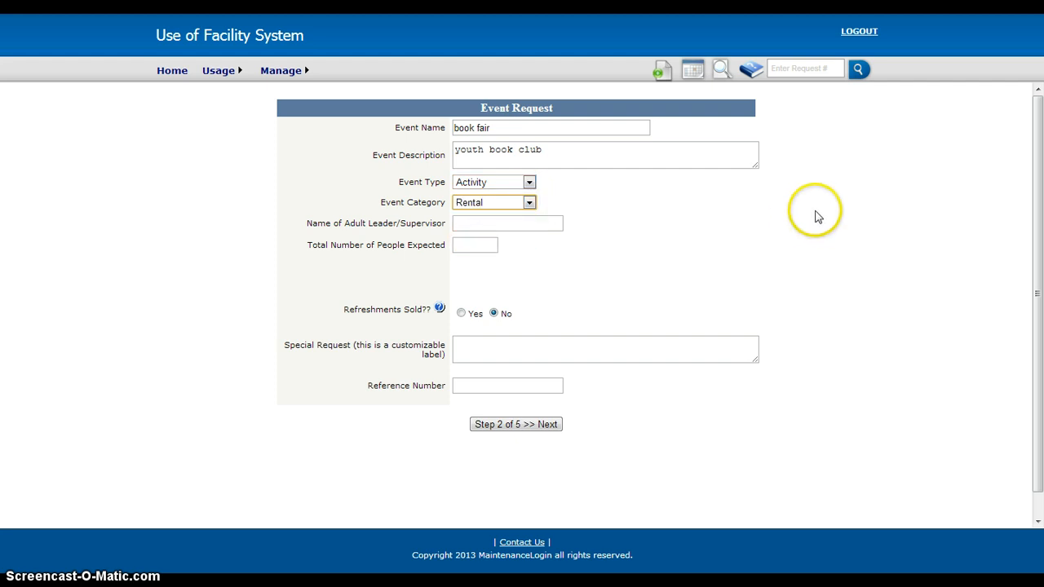
# - Enter the adult leader's full name and 100 expected people, and continue to the facility use agreement
pyautogui.click(484, 223)
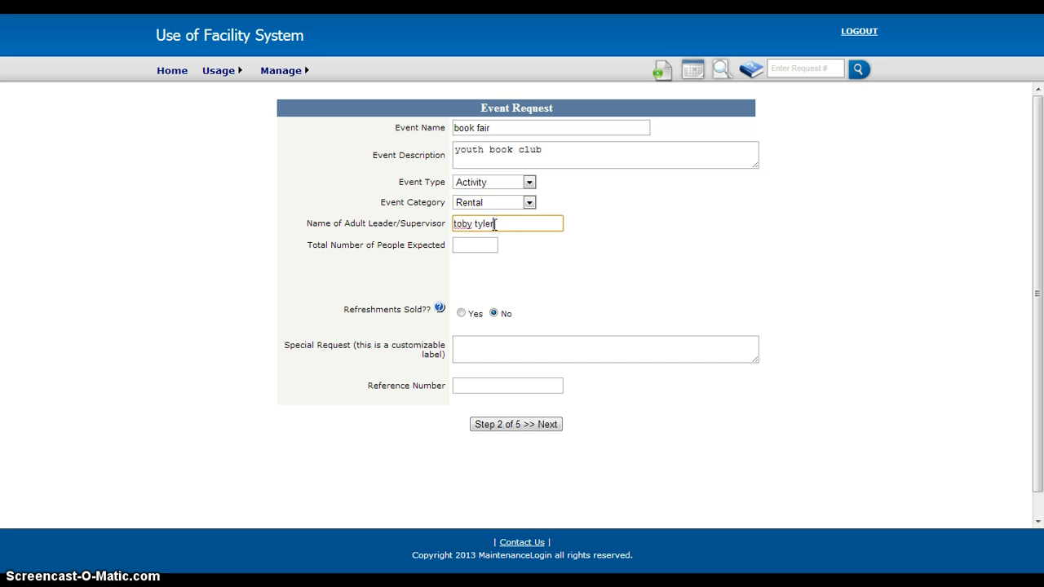
pyautogui.write('toby tyler')
pyautogui.click(476, 247)
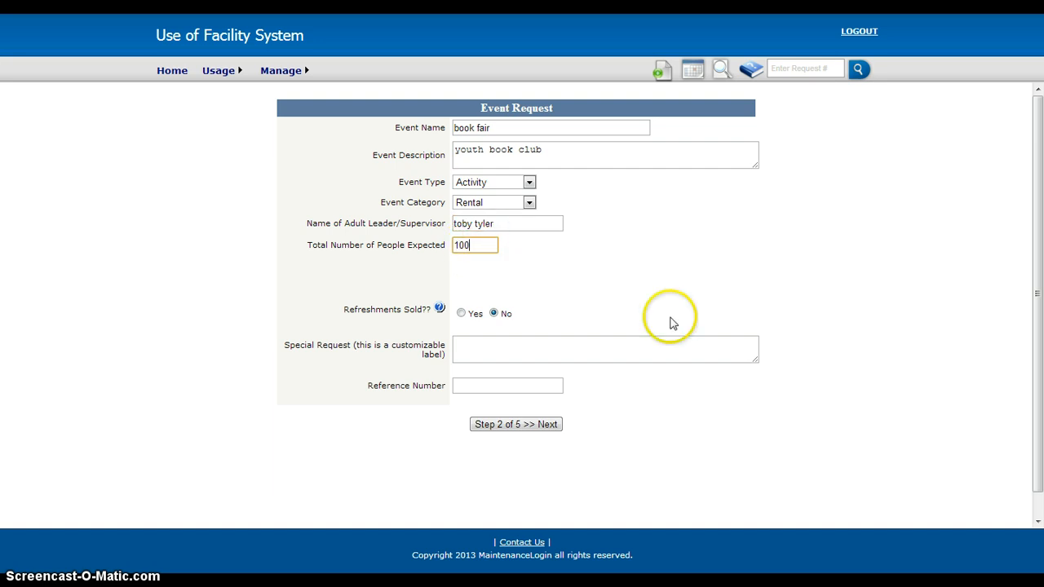
pyautogui.click(644, 282)
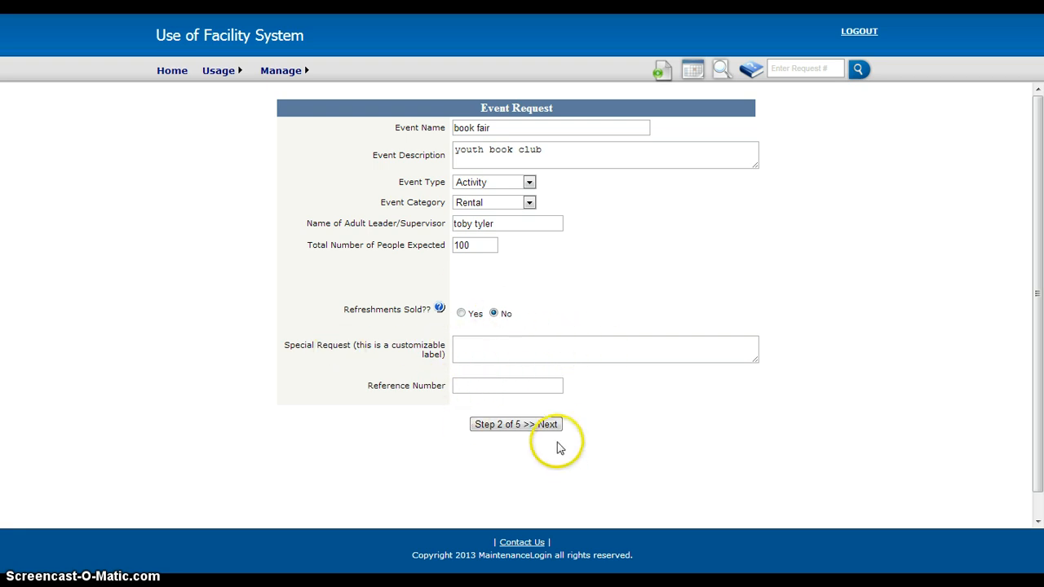
pyautogui.click(535, 426)
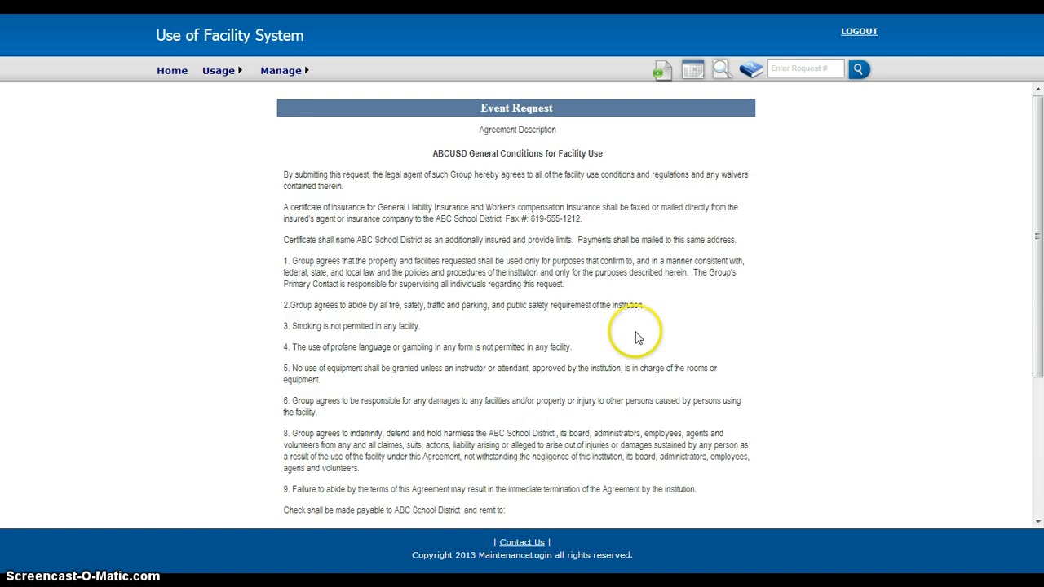
# - Agree to the general conditions for facility use and skip the insurance letter upload to reach step 4
pyautogui.scroll(-1, 842, 285)
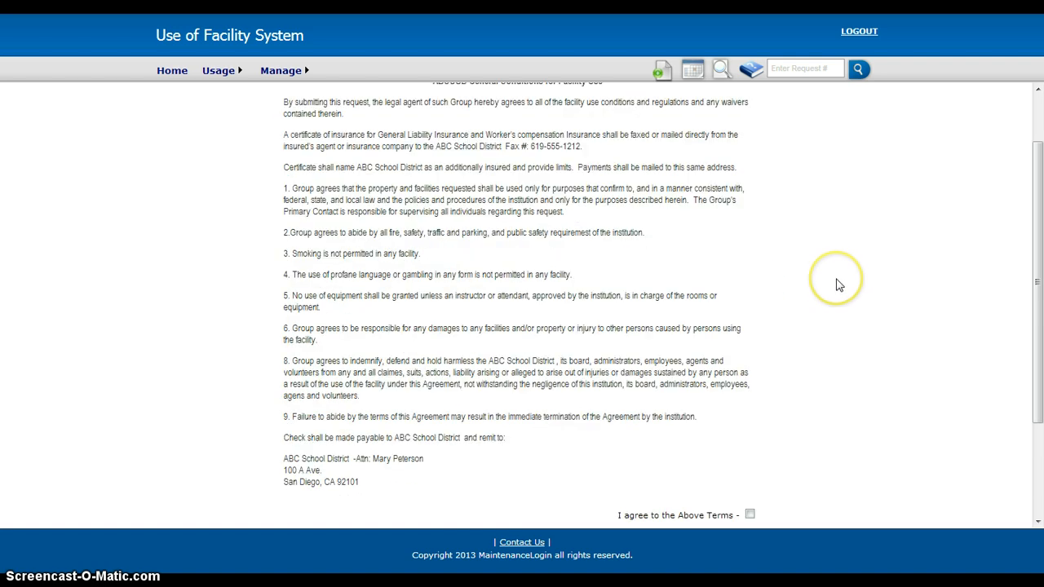
pyautogui.scroll(2, 840, 285)
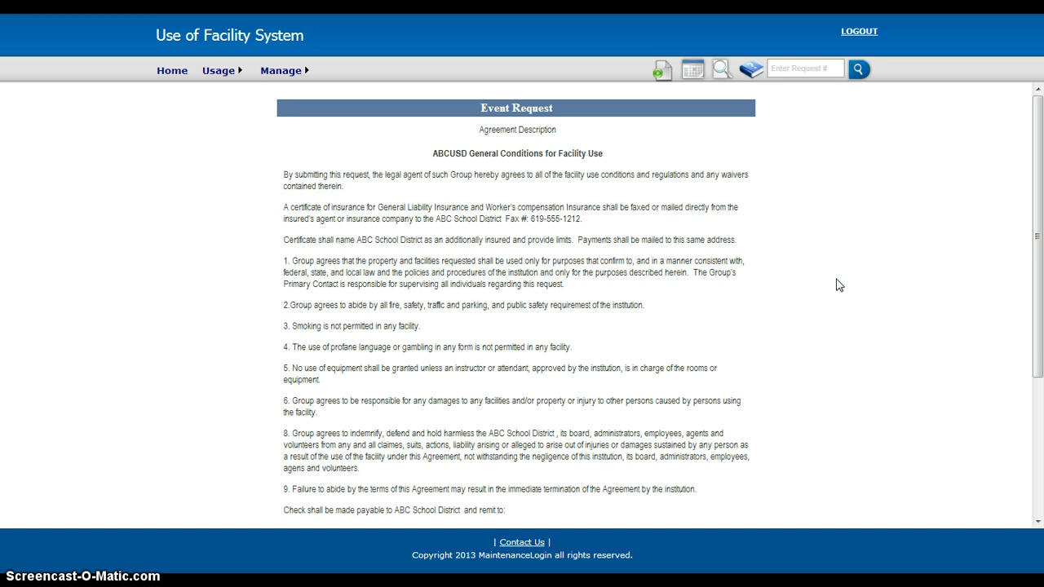
pyautogui.scroll(-6, 840, 285)
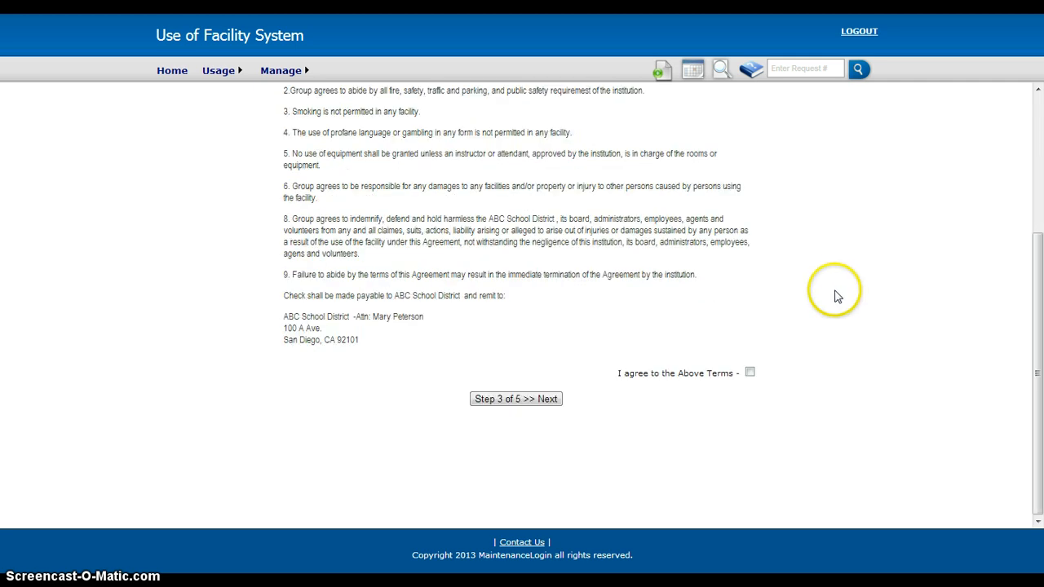
pyautogui.click(750, 372)
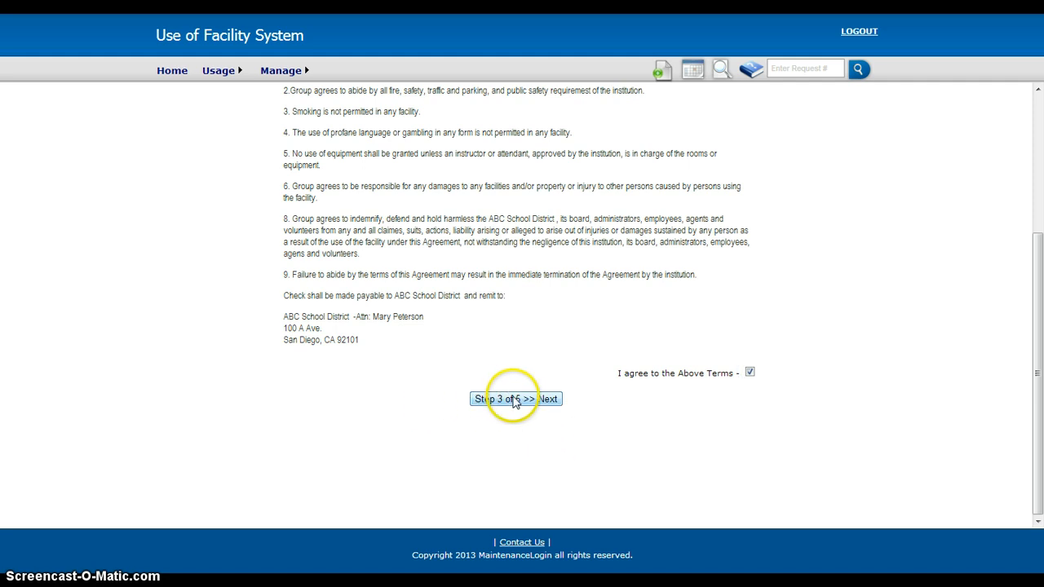
pyautogui.scroll(5, 557, 170)
pyautogui.scroll(-5, 546, 244)
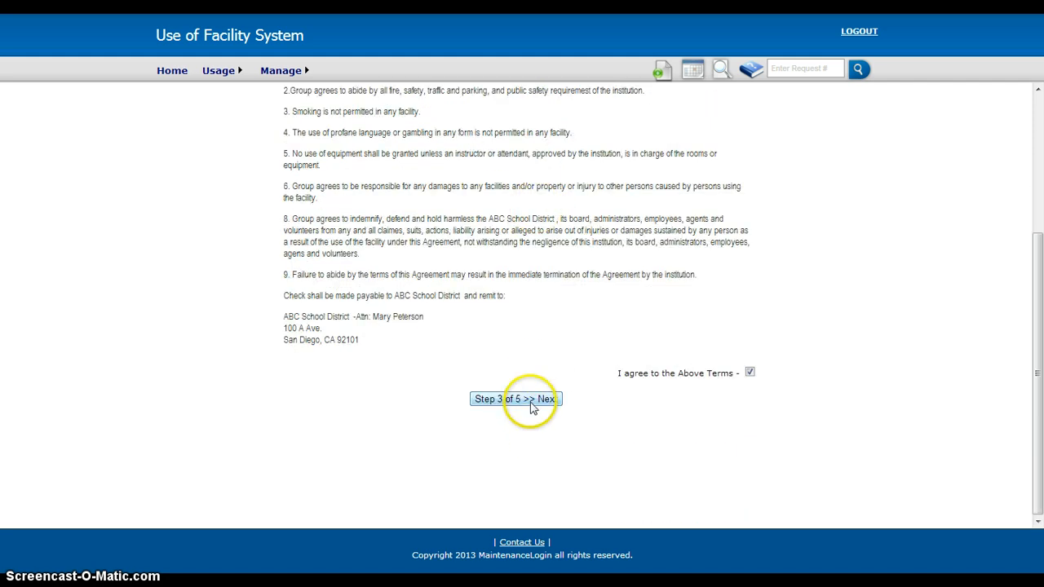
pyautogui.click(532, 400)
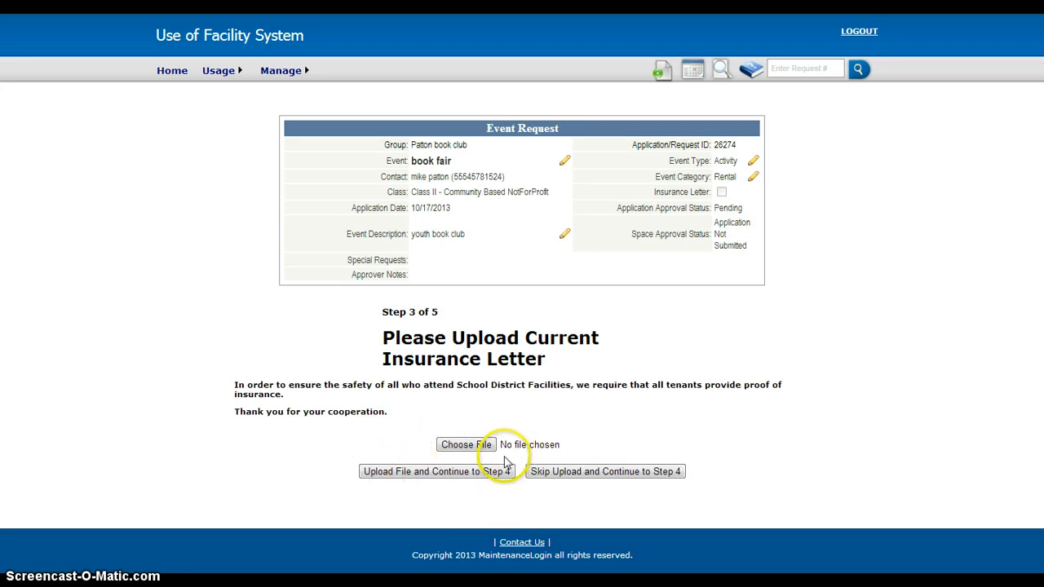
pyautogui.click(610, 473)
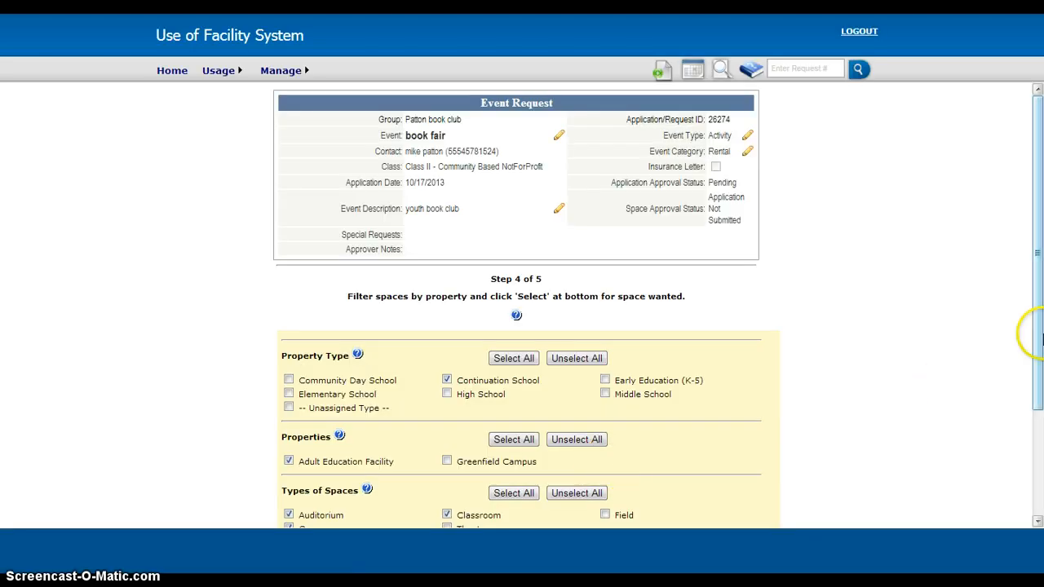
# - Clear the property type filter, choose only Continuation School, and choose Adult Education Facility as the property
pyautogui.scroll(-1, 816, 310)
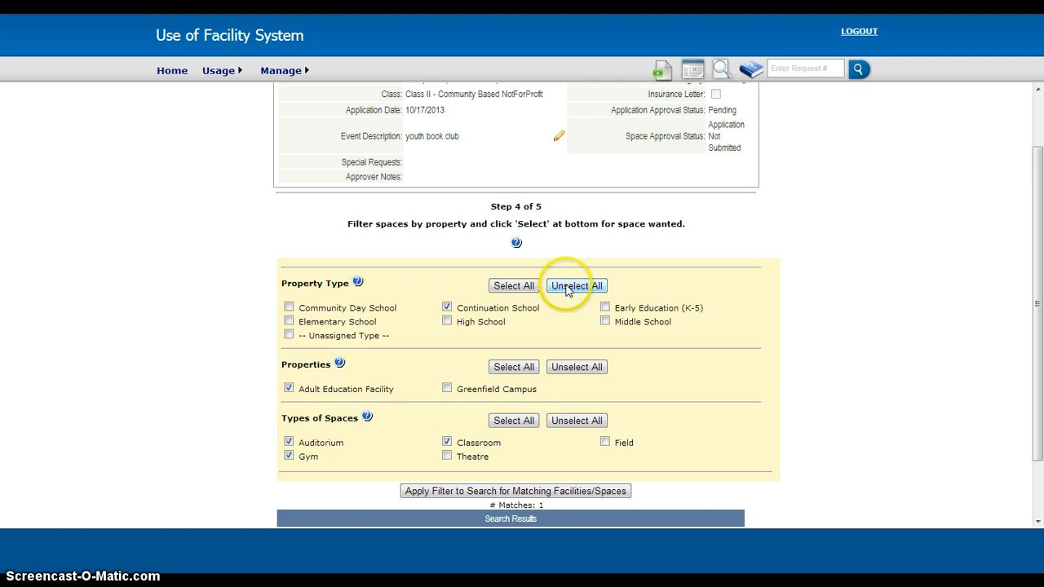
pyautogui.click(568, 287)
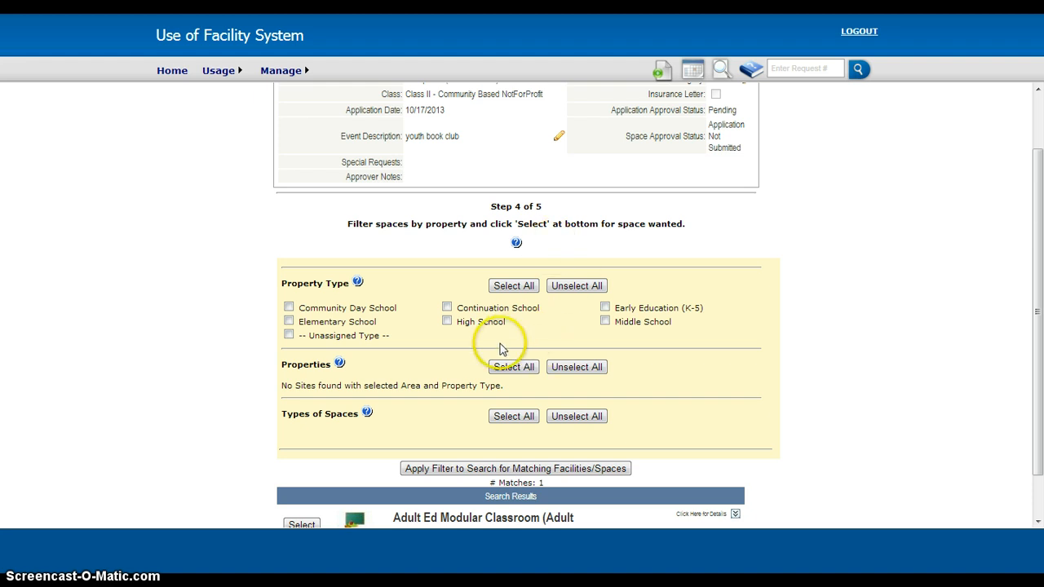
pyautogui.click(447, 308)
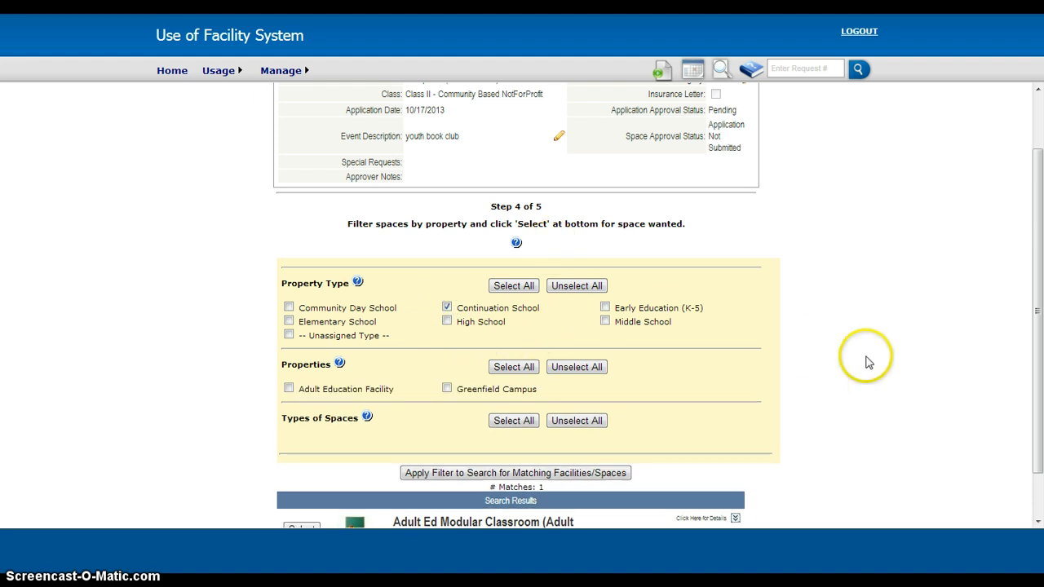
pyautogui.scroll(-1, 362, 409)
pyautogui.click(289, 330)
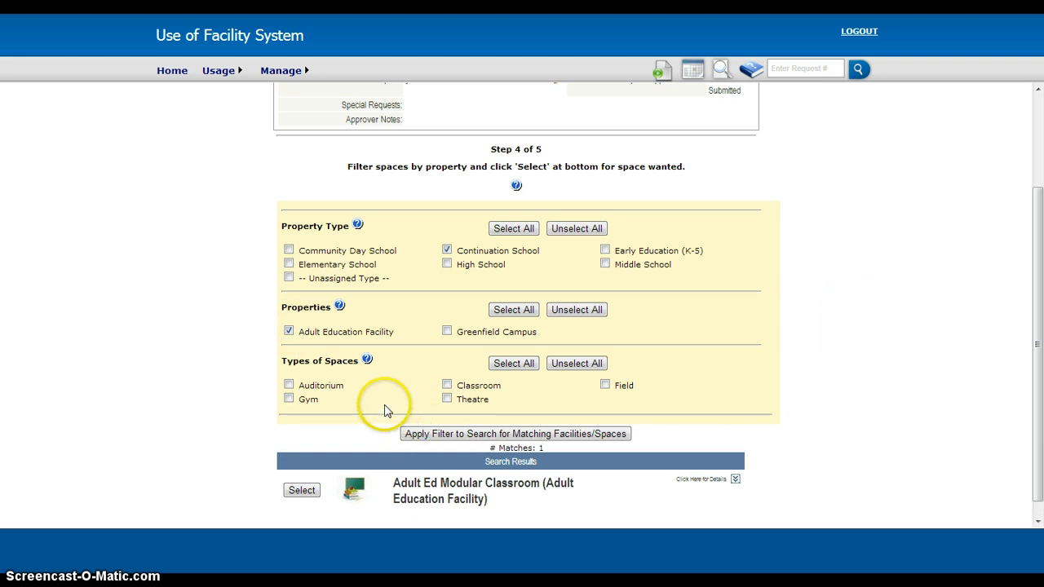
# - Filter the spaces by Auditorium, Classroom and Theatre, and select the Adult Ed Modular Classroom for the request
pyautogui.click(289, 385)
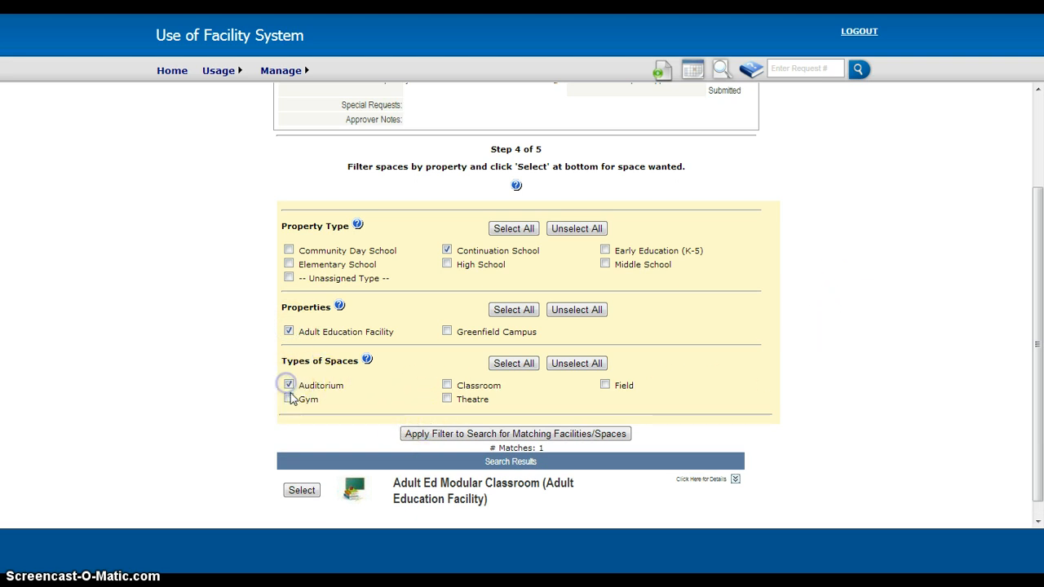
pyautogui.click(446, 385)
pyautogui.click(446, 399)
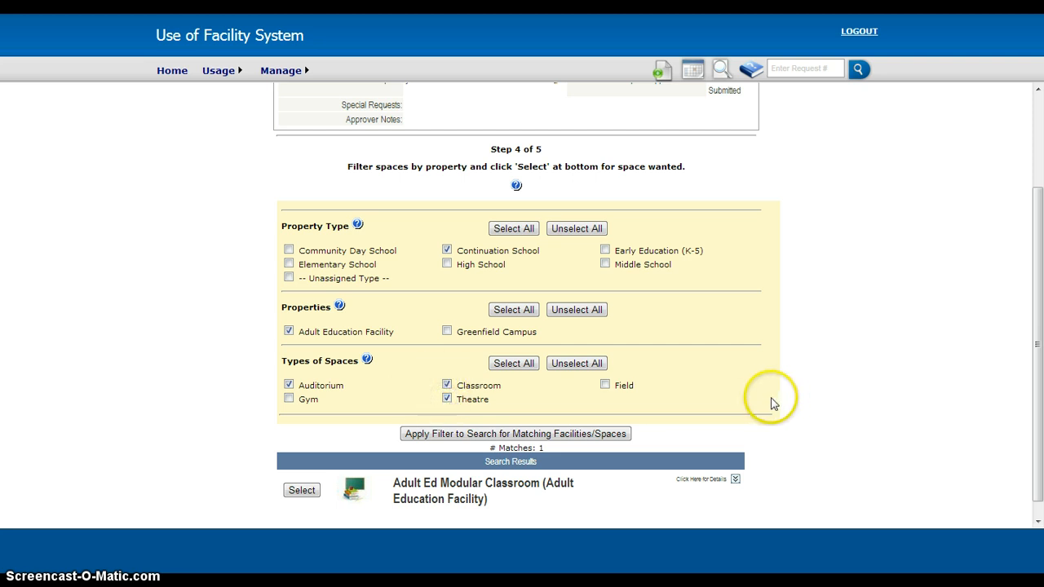
pyautogui.scroll(-1, 769, 401)
pyautogui.click(485, 420)
pyautogui.click(601, 411)
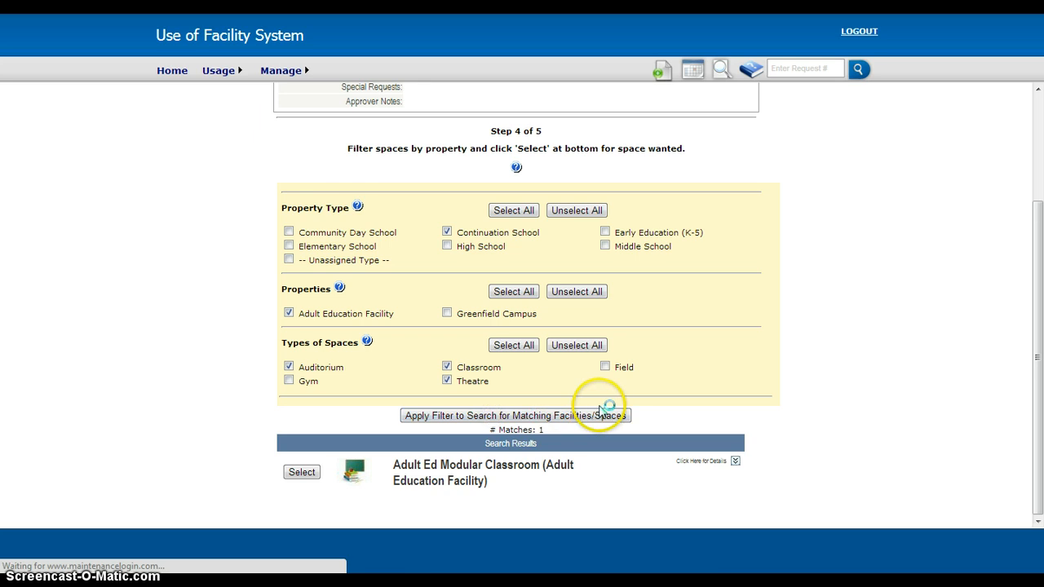
pyautogui.scroll(-3, 831, 373)
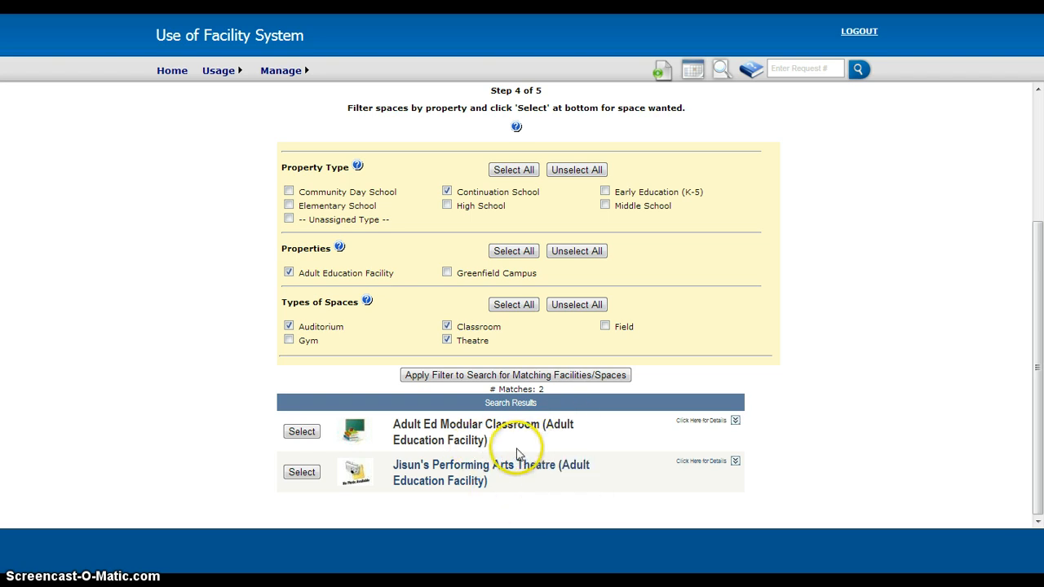
pyautogui.click(302, 431)
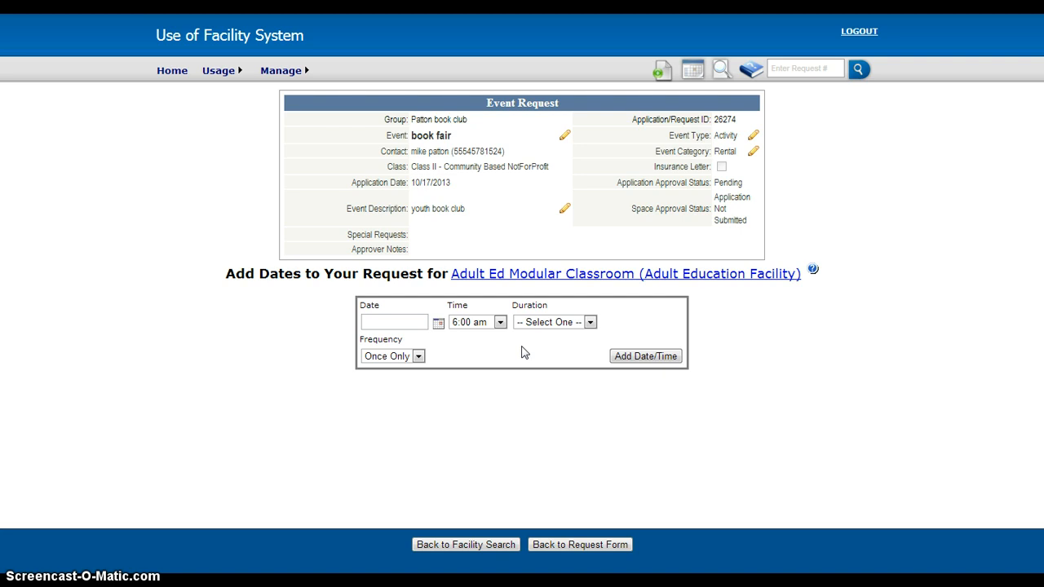
# - Set the classroom request date to November 1, 2013
pyautogui.click(438, 323)
pyautogui.click(438, 344)
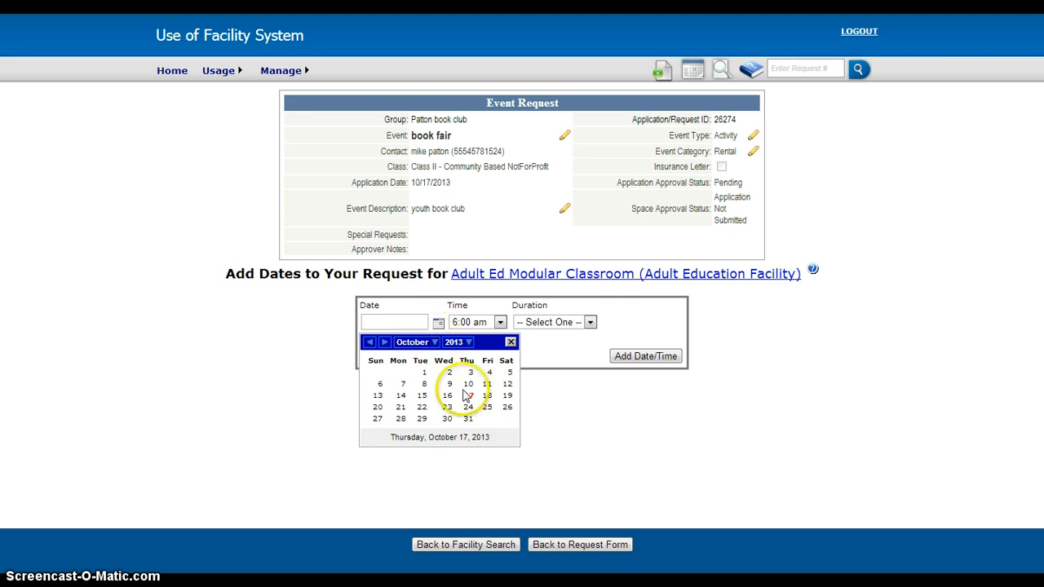
pyautogui.click(434, 343)
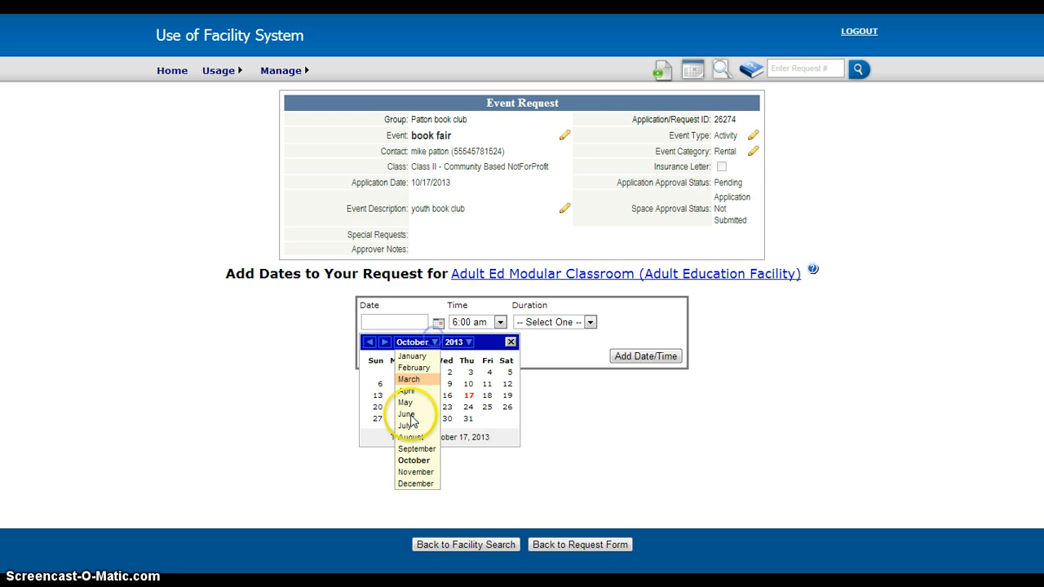
pyautogui.click(413, 473)
pyautogui.click(489, 373)
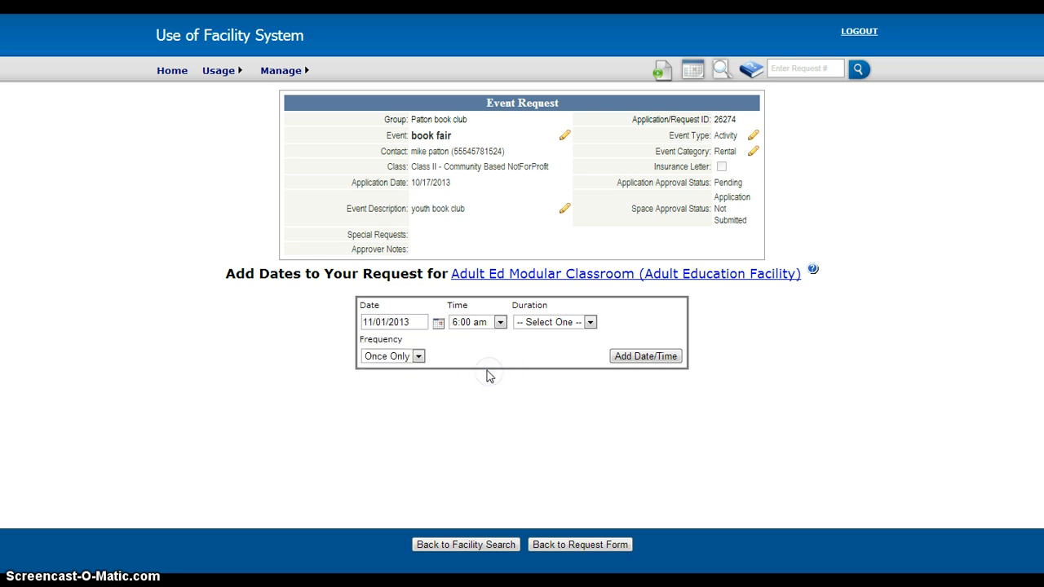
# - Set the event's start time to 2:30 pm and its duration to 4 hours
pyautogui.click(500, 322)
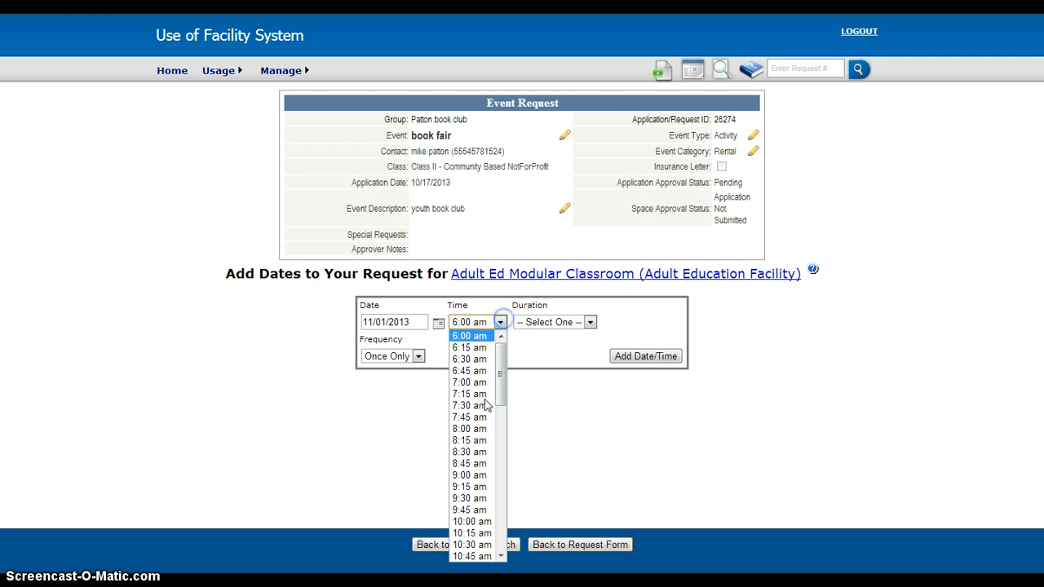
pyautogui.moveTo(500, 374); pyautogui.dragTo(493, 440)
pyautogui.click(466, 483)
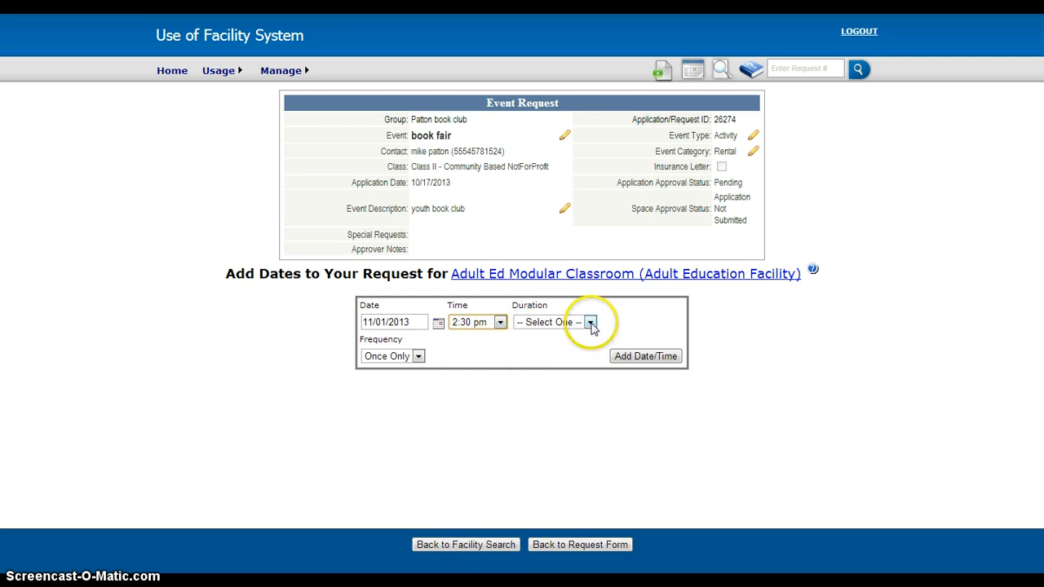
pyautogui.click(590, 323)
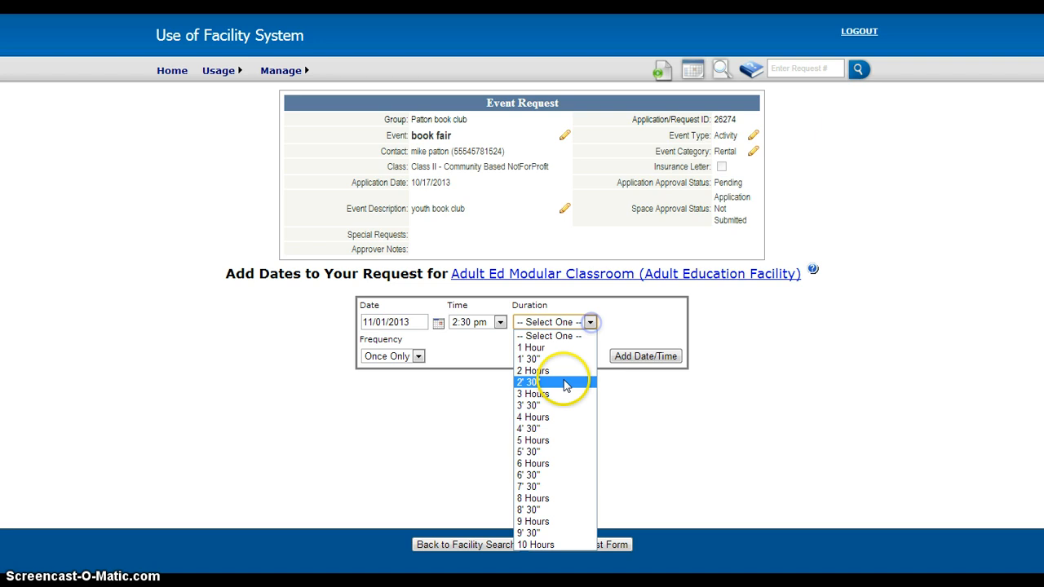
pyautogui.click(535, 416)
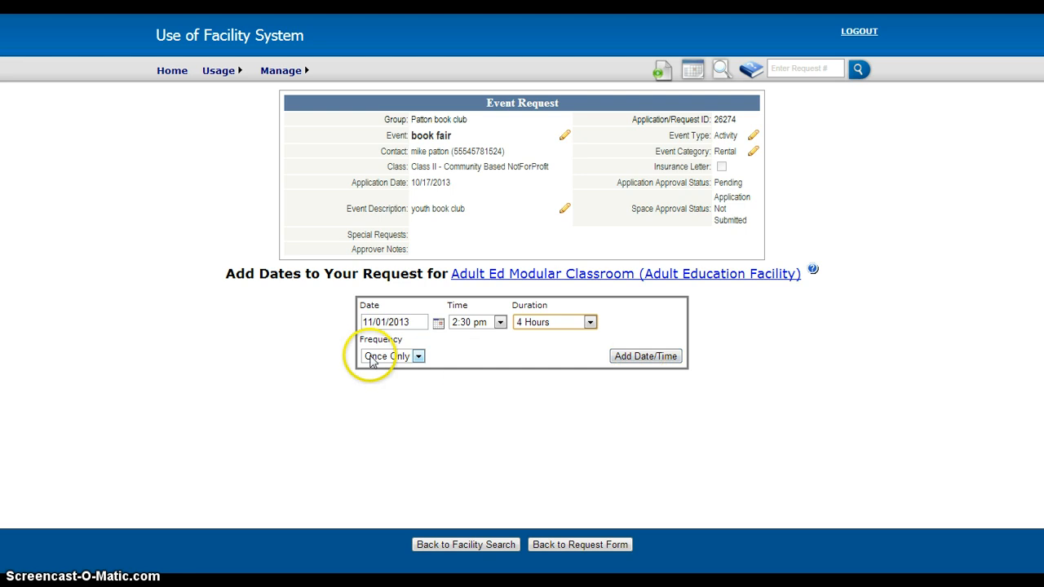
# - Keep the frequency at Once Only and add the date and time to the classroom request
pyautogui.click(417, 356)
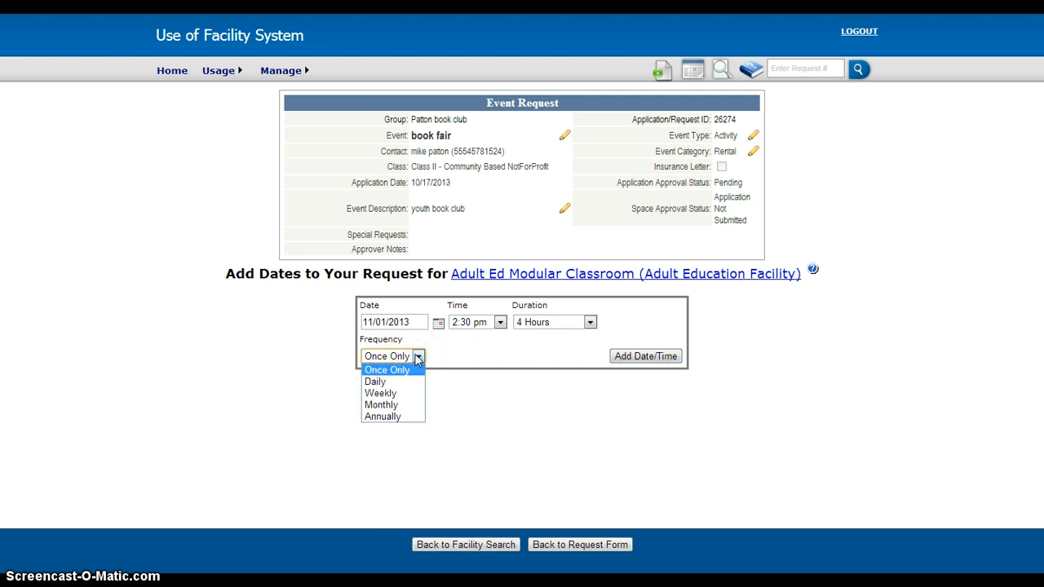
pyautogui.click(478, 354)
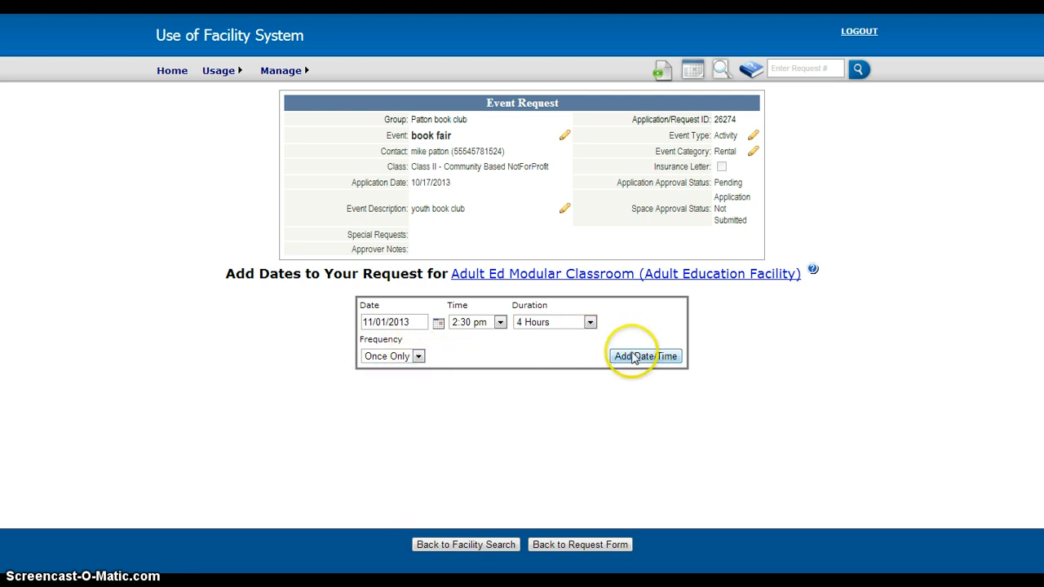
pyautogui.click(629, 356)
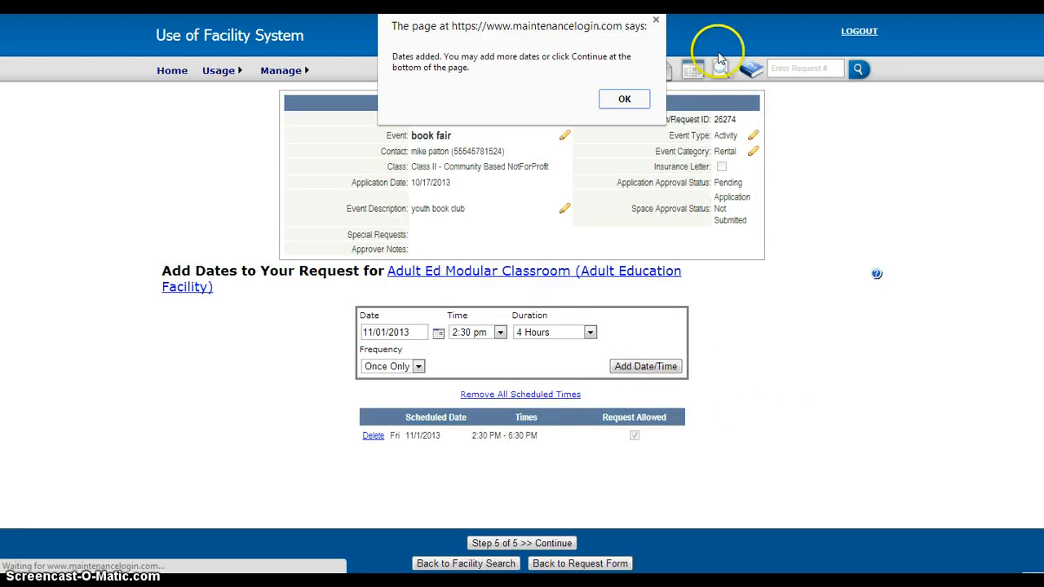
pyautogui.click(624, 98)
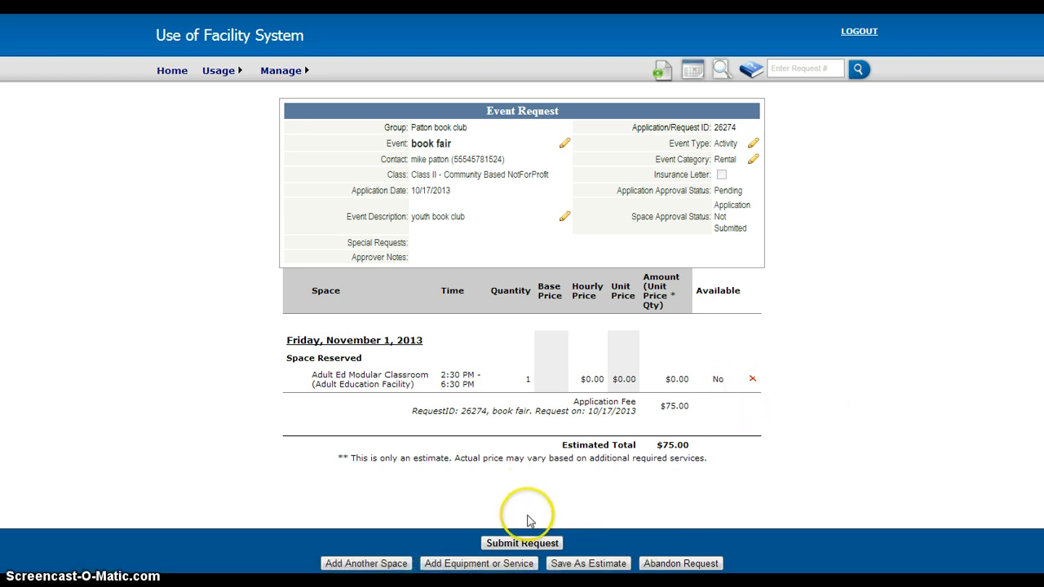
# - Submit the completed book fair facility request and confirm the submission
pyautogui.click(517, 544)
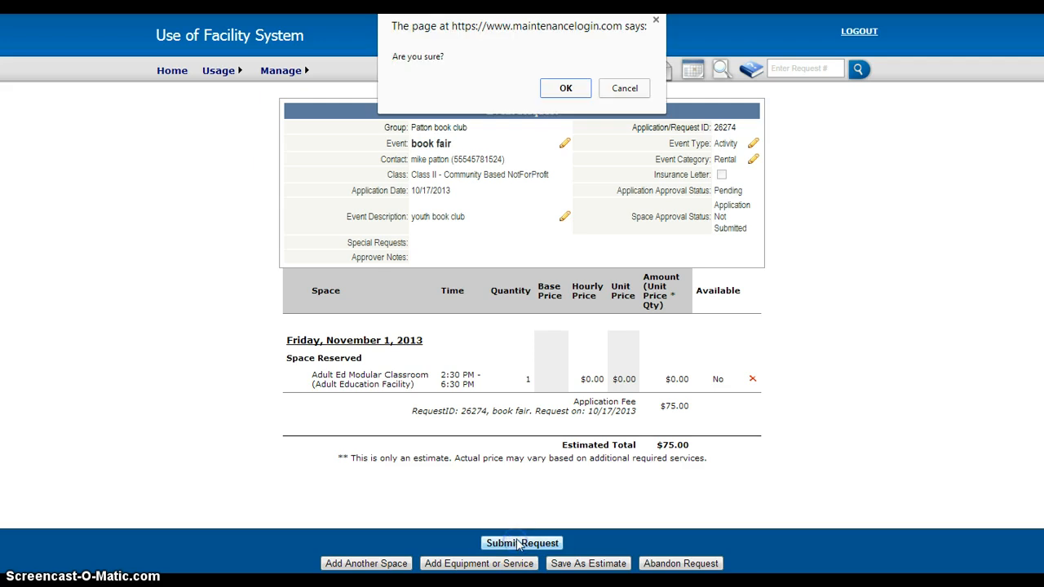
pyautogui.click(562, 89)
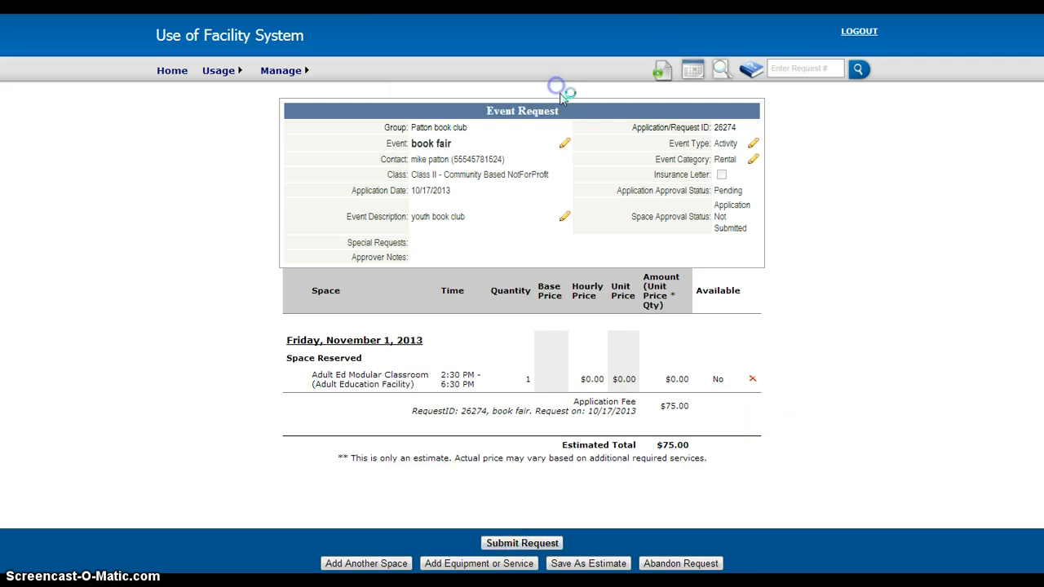